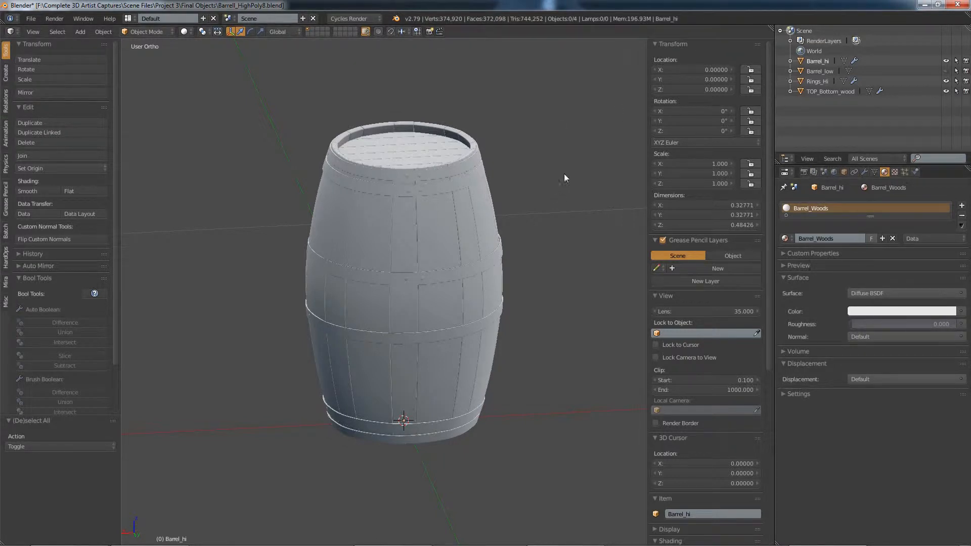
# Step: Select all three visible barrel objects and open the FBX export settings
pyautogui.hotkey('shift', 'a')
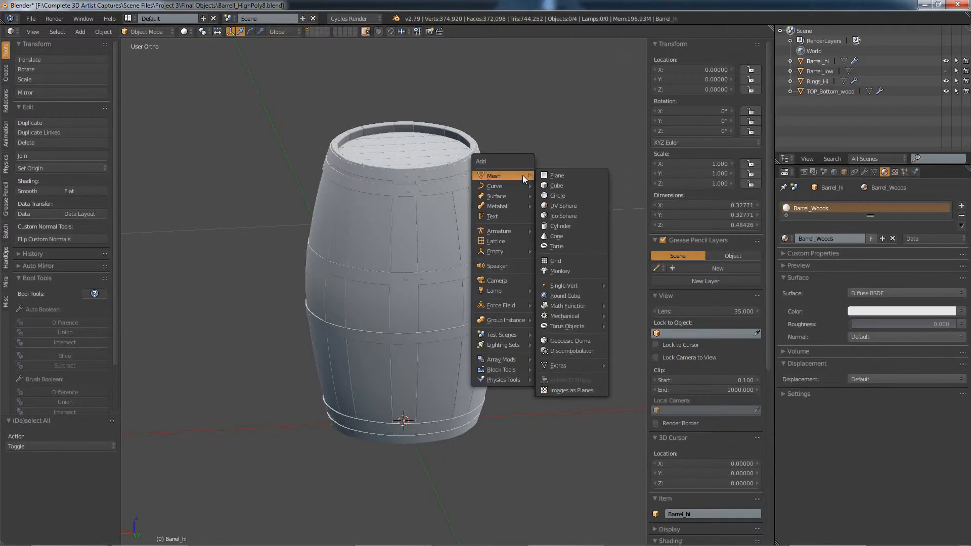
pyautogui.press('a')
pyautogui.press('a')
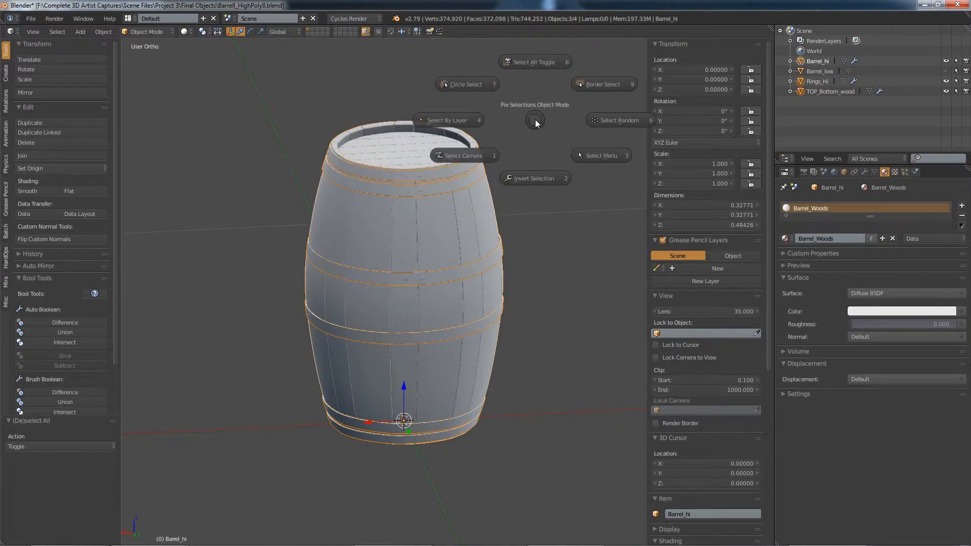
pyautogui.click(29, 19)
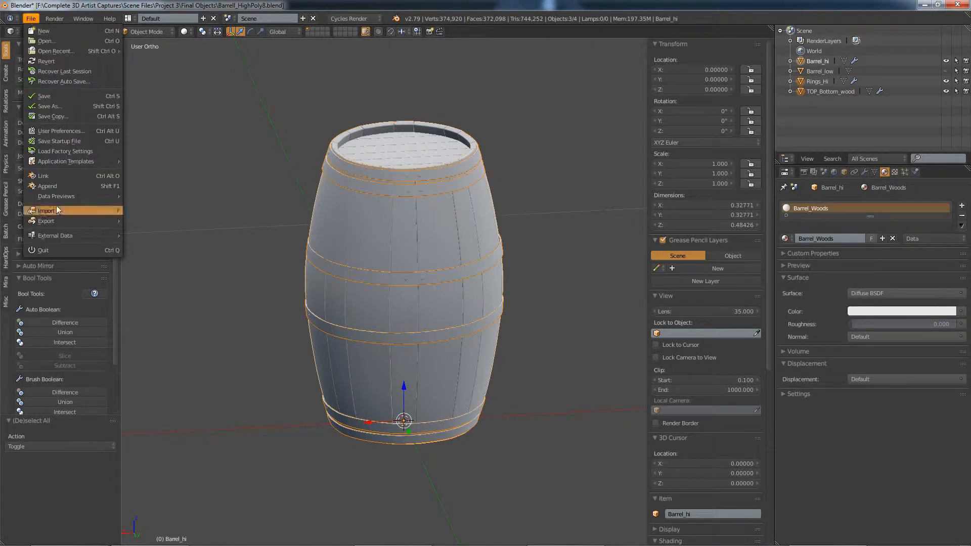
pyautogui.moveTo(55, 221)
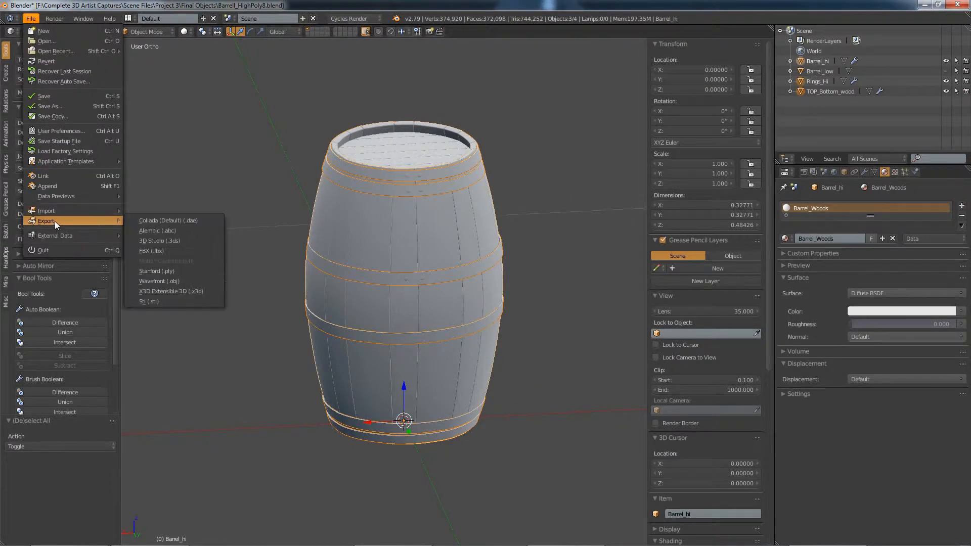
pyautogui.click(160, 250)
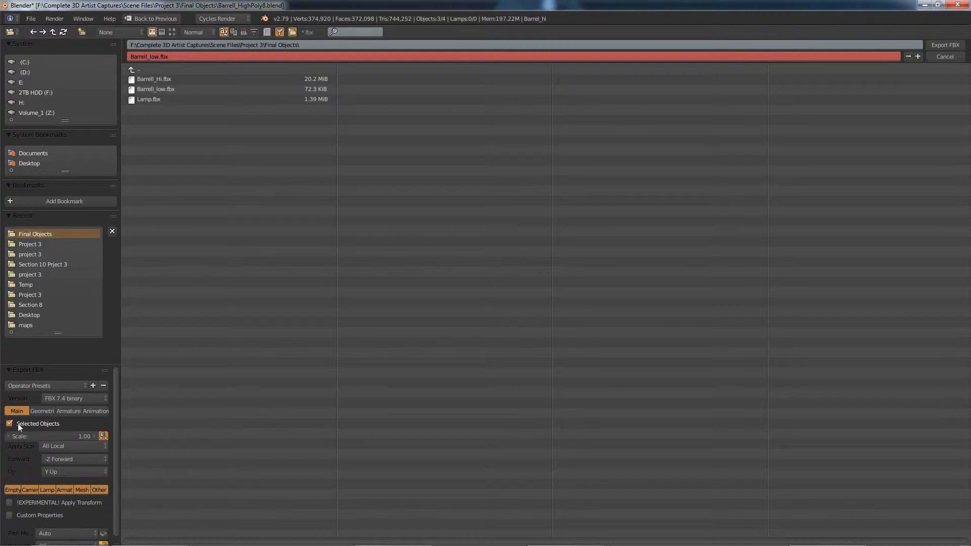
# Step: Review the main, geometry, armature and animation options of the FBX export
pyautogui.moveTo(115, 384)
pyautogui.mouseDown()
pyautogui.moveTo(114, 471)
pyautogui.moveTo(120, 389)
pyautogui.mouseUp()
pyautogui.click(43, 411)
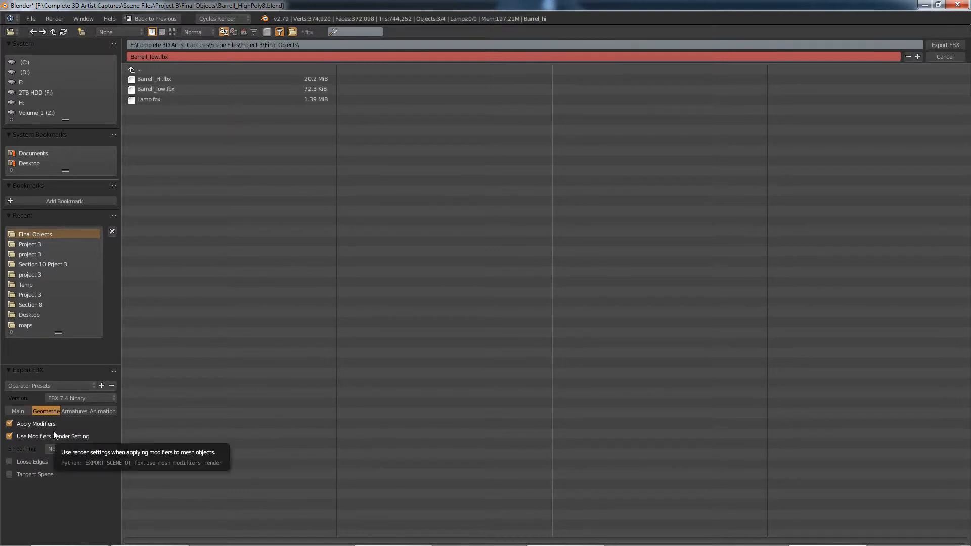
pyautogui.click(76, 412)
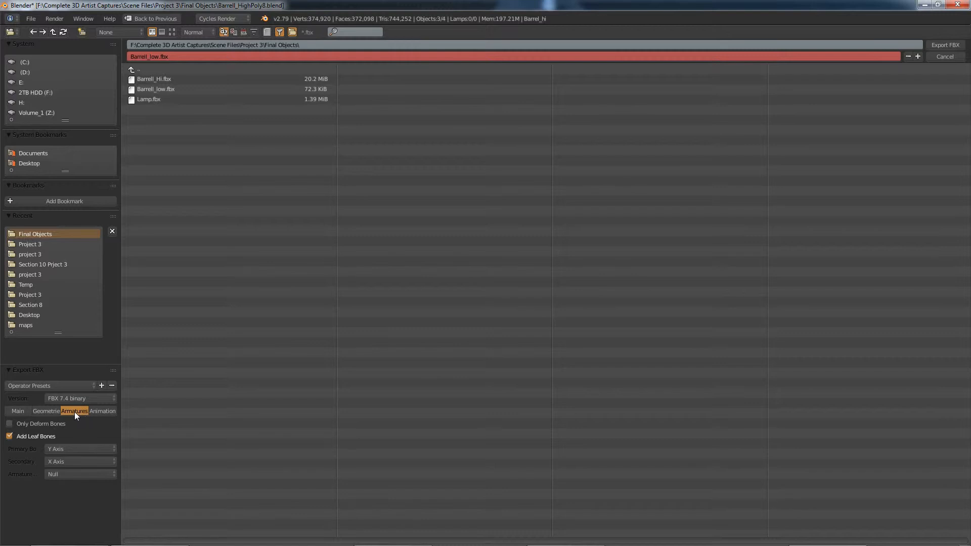
pyautogui.click(97, 411)
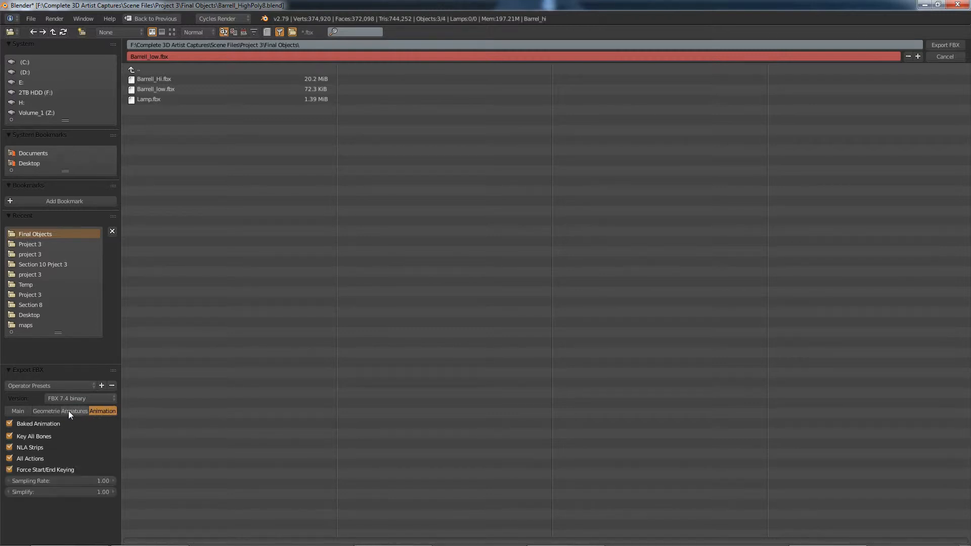
pyautogui.click(22, 412)
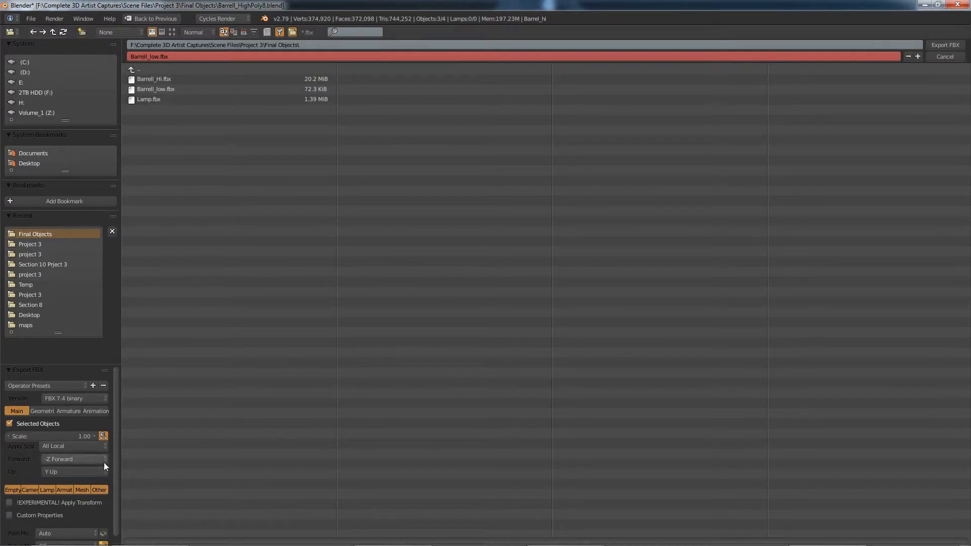
pyautogui.moveTo(117, 490); pyautogui.dragTo(117, 524)
pyautogui.click(945, 44)
# Step: Switch to Substance Painter and start a new project with Barrell_Hi.fbx as its mesh
pyautogui.click(584, 540)
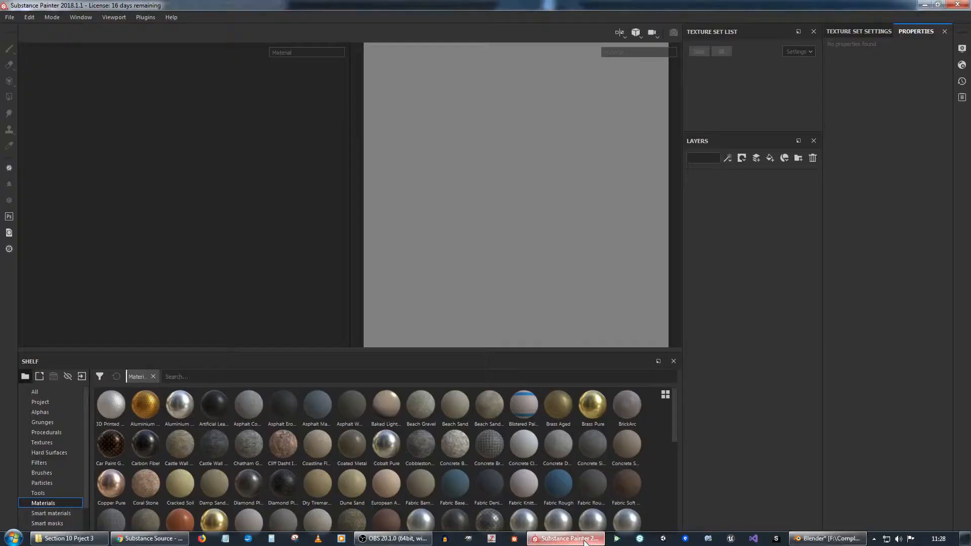
pyautogui.click(9, 18)
pyautogui.moveTo(21, 53)
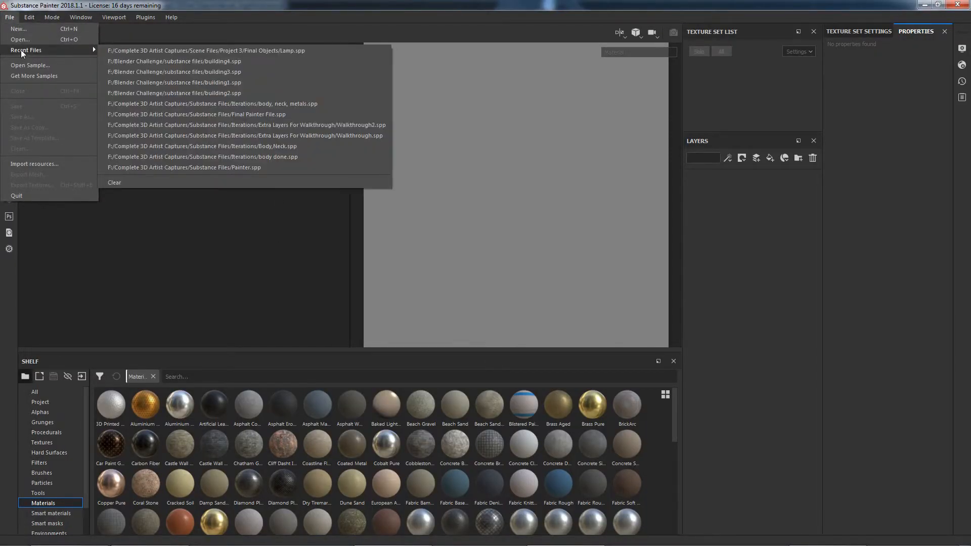
pyautogui.click(21, 31)
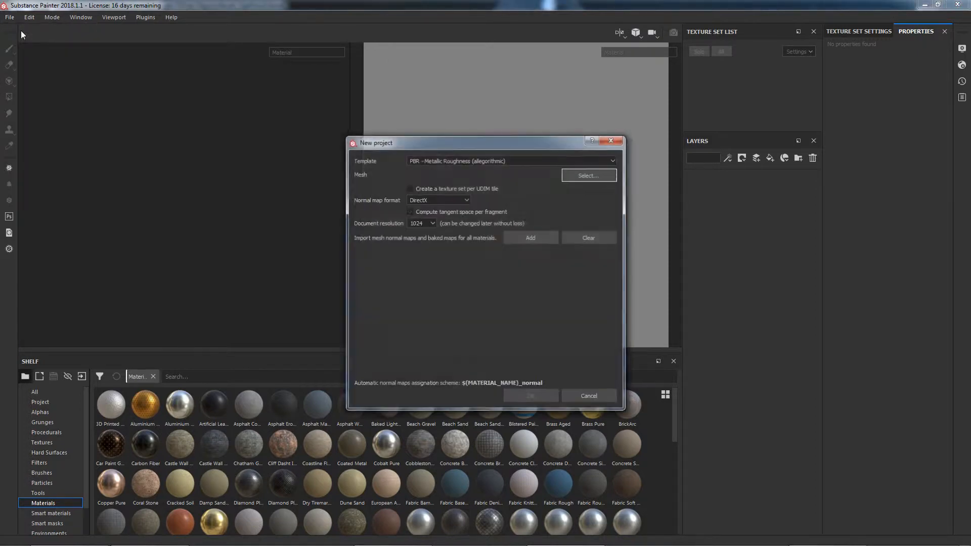
pyautogui.click(586, 175)
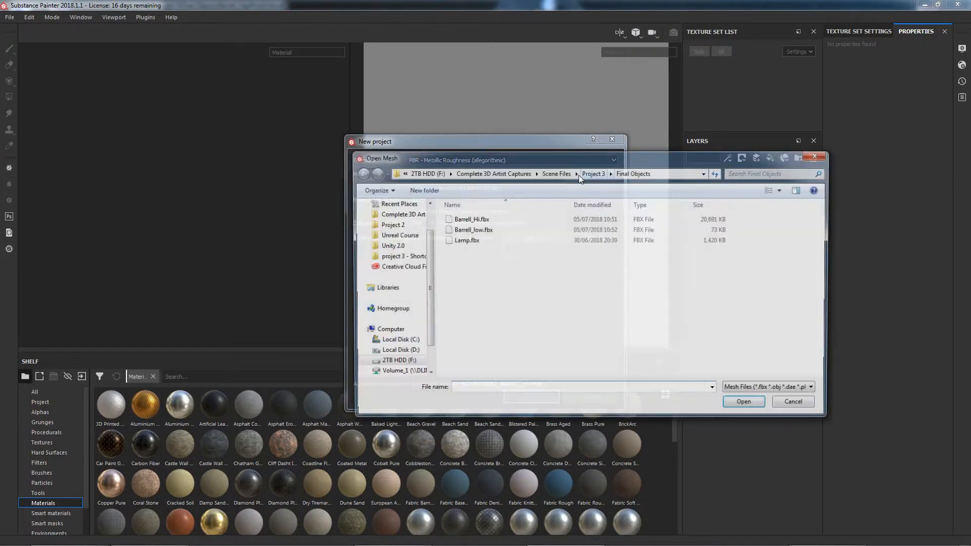
pyautogui.click(471, 220)
pyautogui.doubleClick(473, 225)
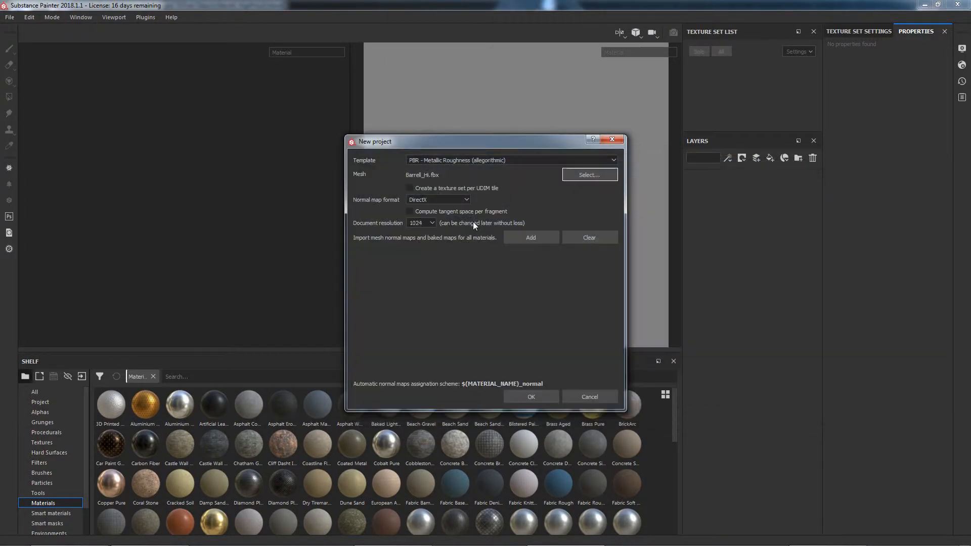
# Step: Set the normal map format to OpenGL and the document resolution to 2048, and create the project
pyautogui.click(432, 200)
pyautogui.click(433, 215)
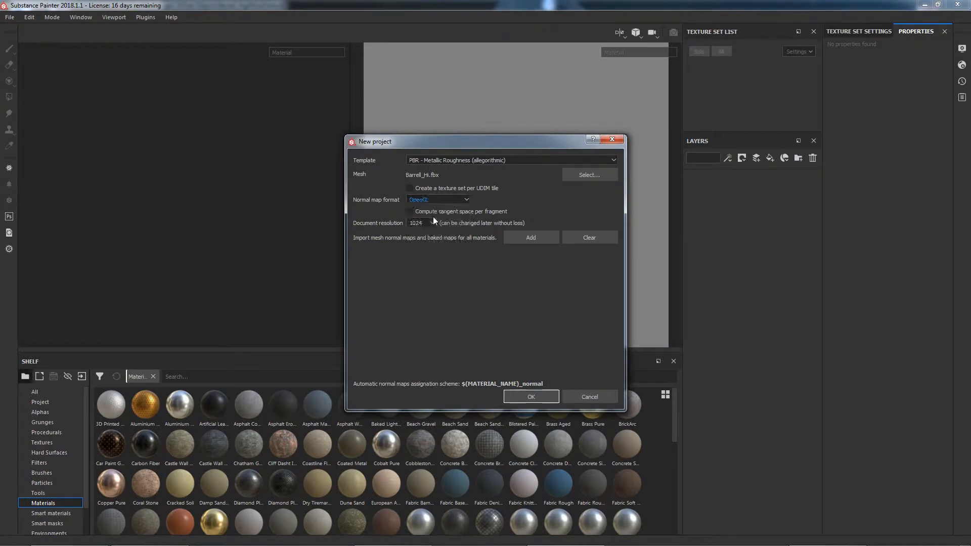
pyautogui.click(426, 222)
pyautogui.click(431, 259)
pyautogui.click(526, 397)
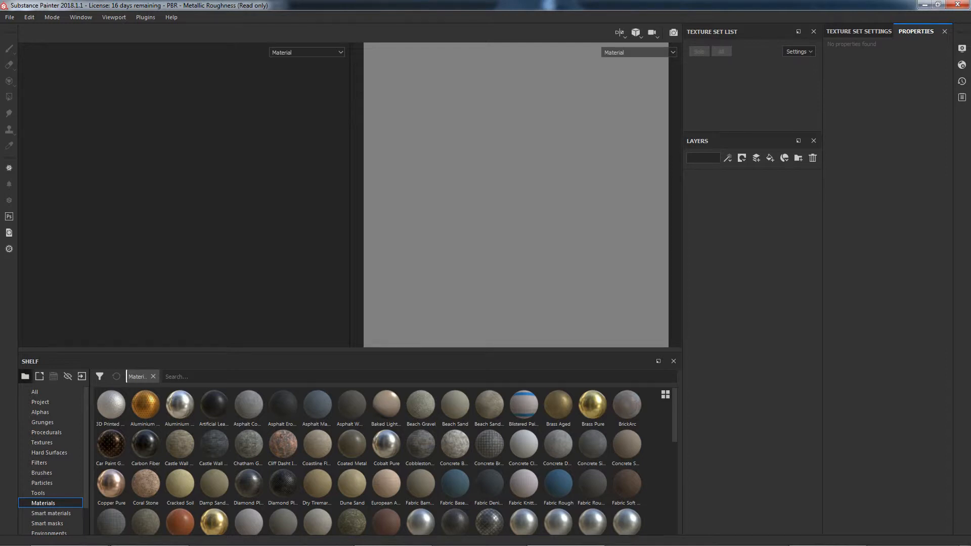
# Step: Switch the viewport to 3D only and inspect the imported barrel up close from different angles
pyautogui.scroll(-3, 270, 198)
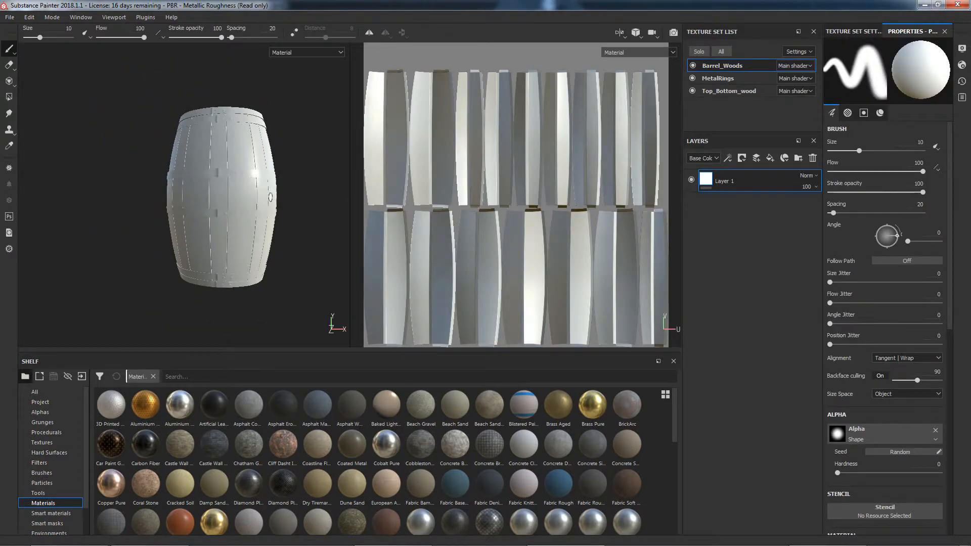
pyautogui.keyDown('alt'); pyautogui.moveTo(254, 196); pyautogui.dragTo(294, 169); pyautogui.keyUp('alt')
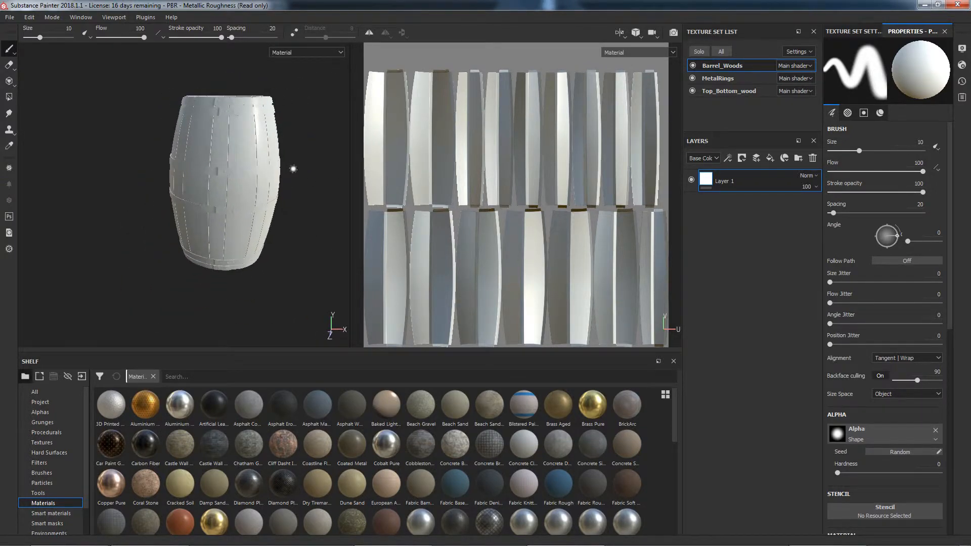
pyautogui.click(619, 33)
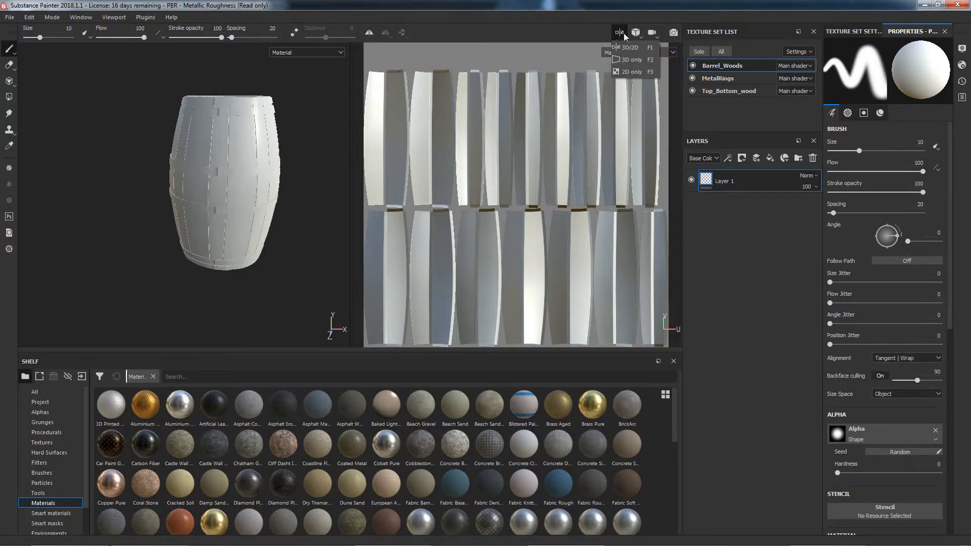
pyautogui.click(632, 59)
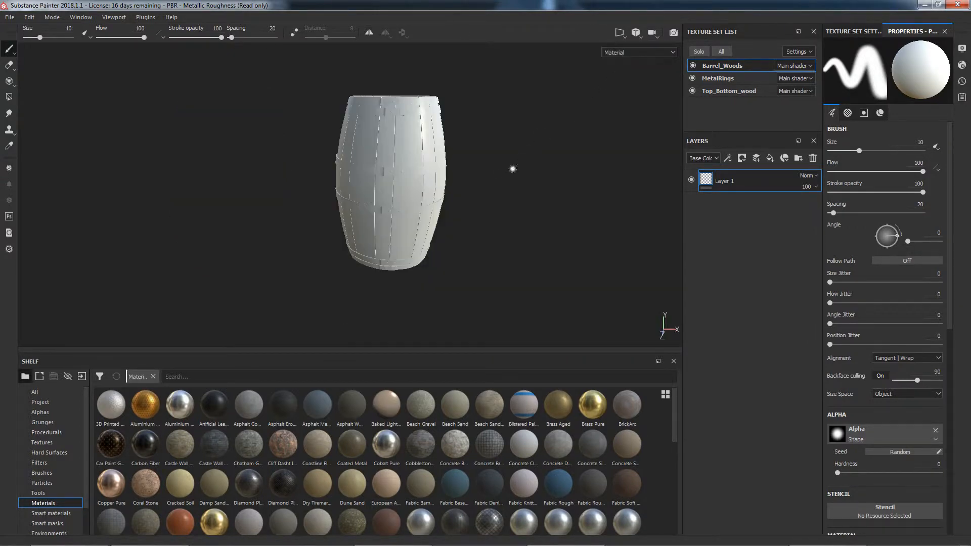
pyautogui.keyDown('alt'); pyautogui.moveTo(505, 171); pyautogui.dragTo(478, 187, button='middle'); pyautogui.keyUp('alt')
pyautogui.moveTo(479, 186)
pyautogui.keyDown('alt'); pyautogui.mouseDown(button='right')
pyautogui.moveTo(490, 182)
pyautogui.moveTo(441, 174)
pyautogui.moveTo(592, 167)
pyautogui.moveTo(449, 172)
pyautogui.moveTo(573, 169)
pyautogui.moveTo(504, 179)
pyautogui.mouseUp(button='right'); pyautogui.keyUp('alt')
pyautogui.keyDown('alt'); pyautogui.moveTo(596, 187); pyautogui.dragTo(626, 197); pyautogui.keyUp('alt')
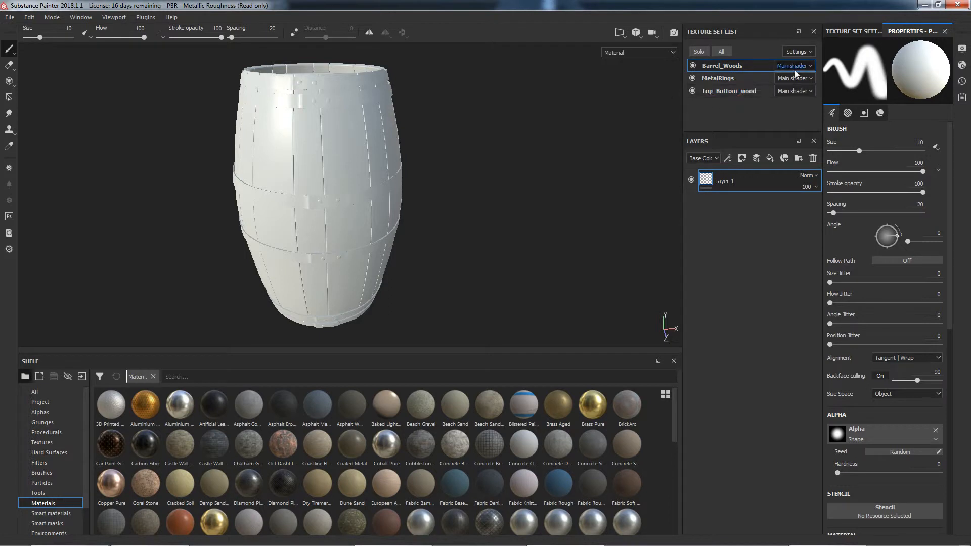
# Step: Delete the default layer from the Barrel_Woods, MetalRings and Top_Bottom_wood texture sets
pyautogui.click(812, 158)
pyautogui.click(765, 80)
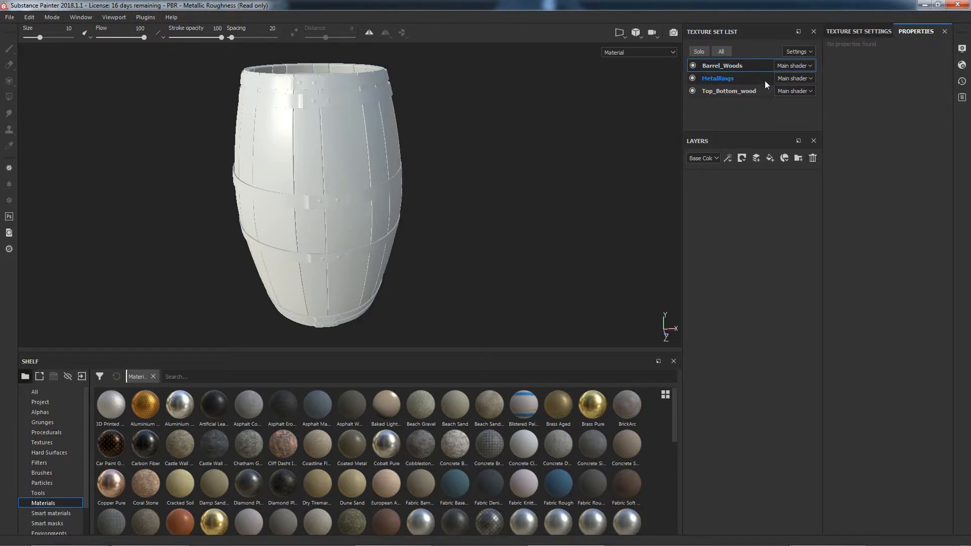
pyautogui.click(732, 90)
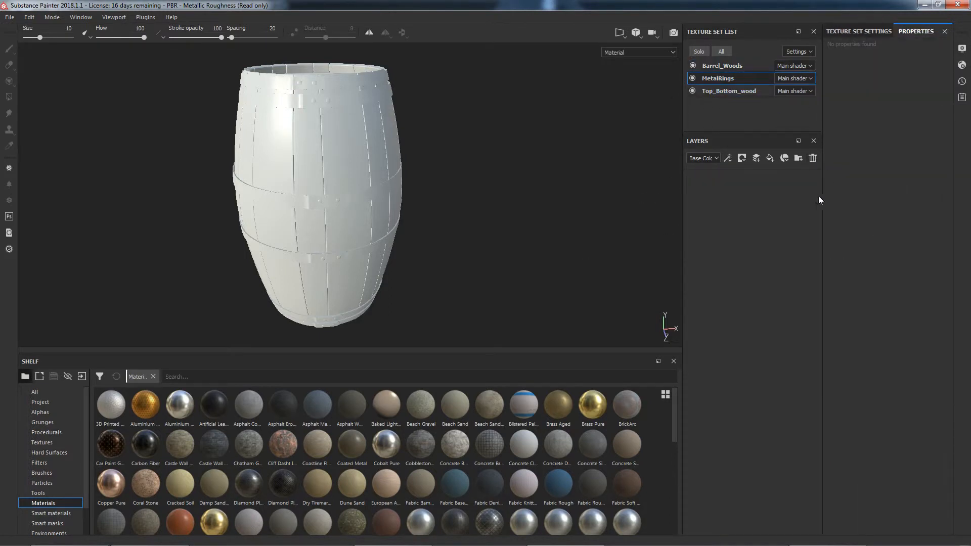
pyautogui.click(813, 158)
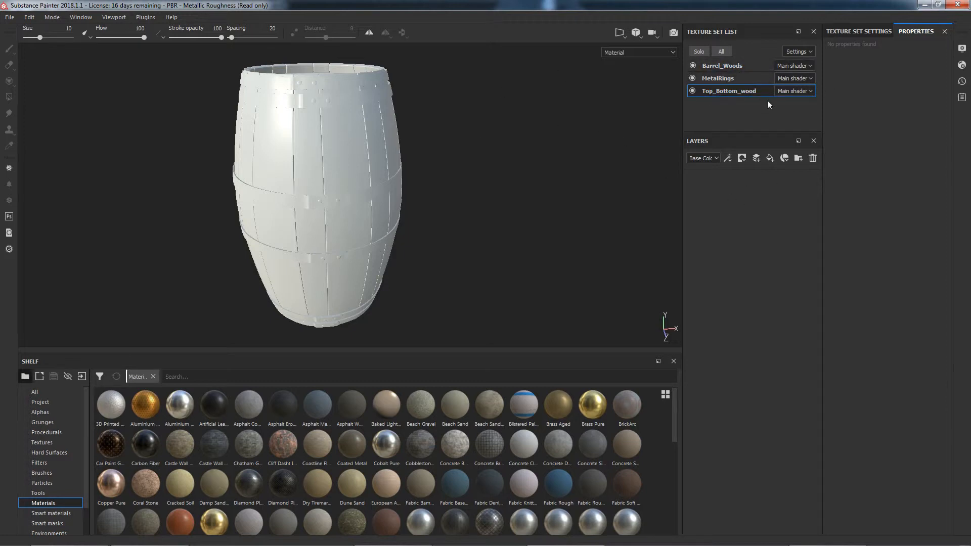
# Step: Open the mesh map baking settings, set the output size to 2048 and enable Use Low Poly Mesh as High Poly Mesh
pyautogui.click(860, 32)
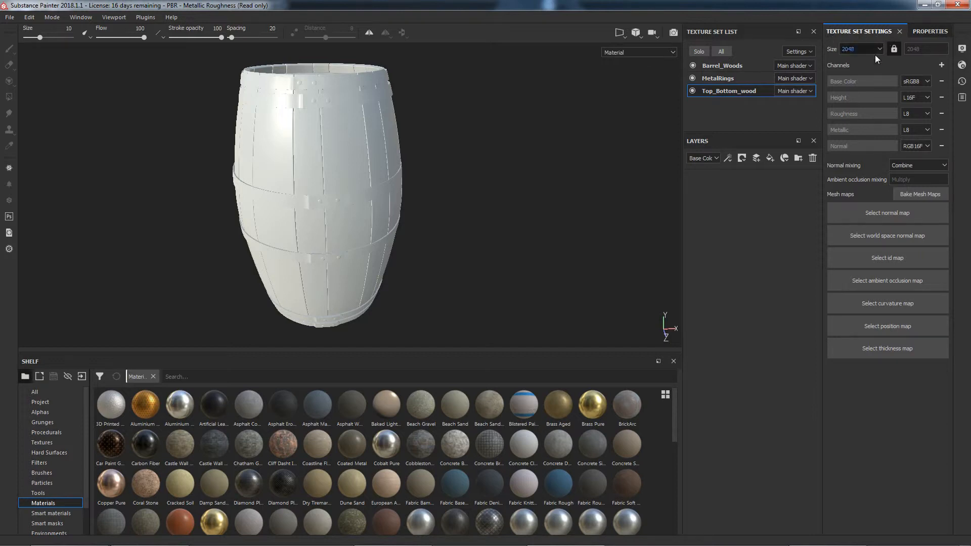
pyautogui.click(916, 193)
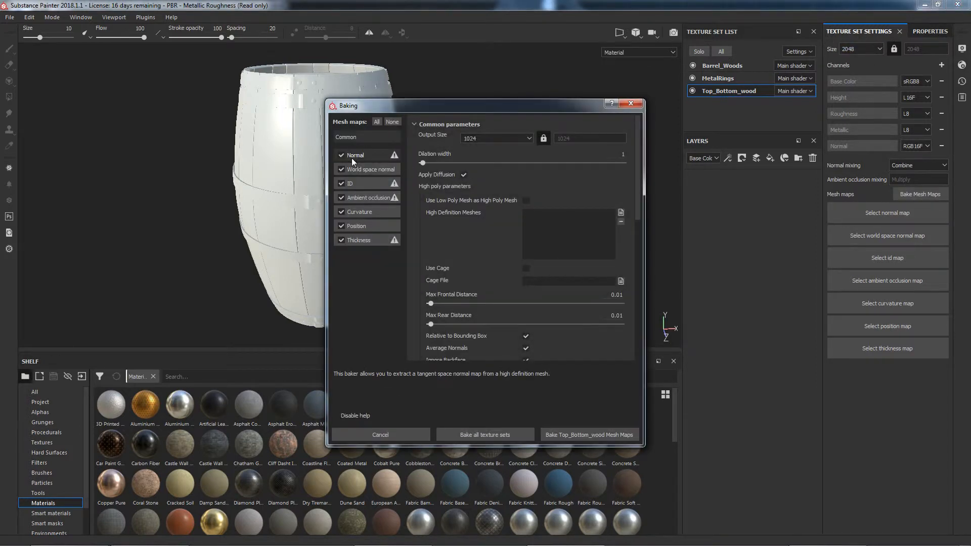
pyautogui.click(529, 138)
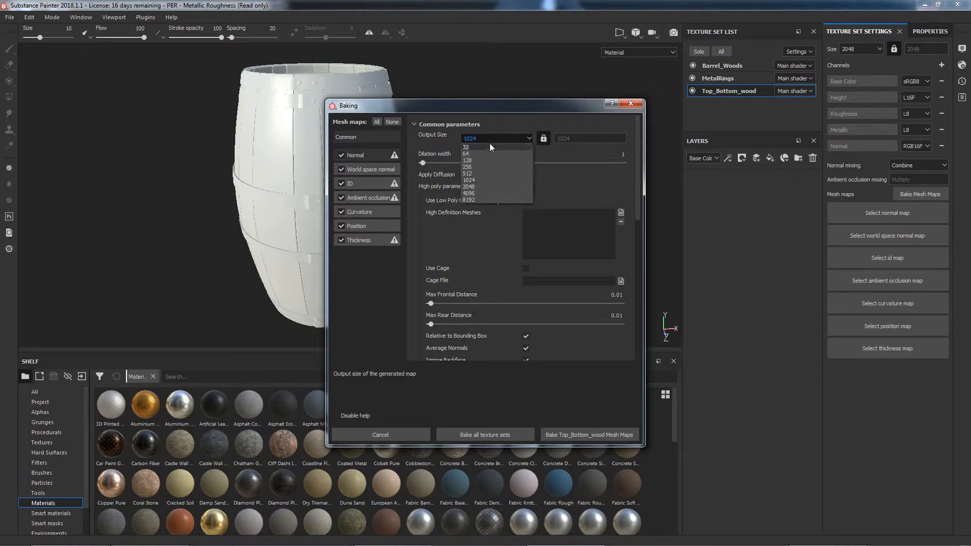
pyautogui.click(475, 187)
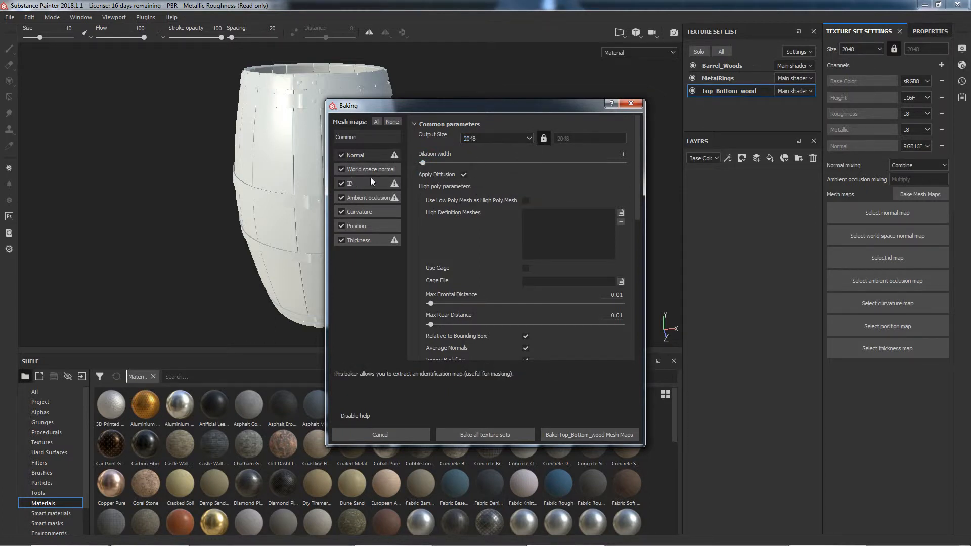
pyautogui.click(526, 201)
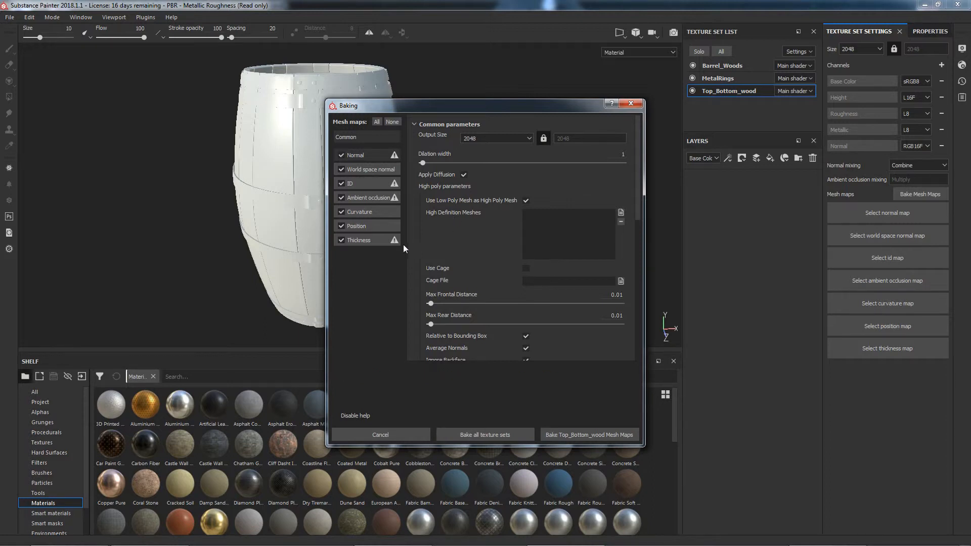
# Step: Look through the individual bakers' parameters, including Thickness, and disable Enable Seams for the Curvature map
pyautogui.scroll(-3, 485, 268)
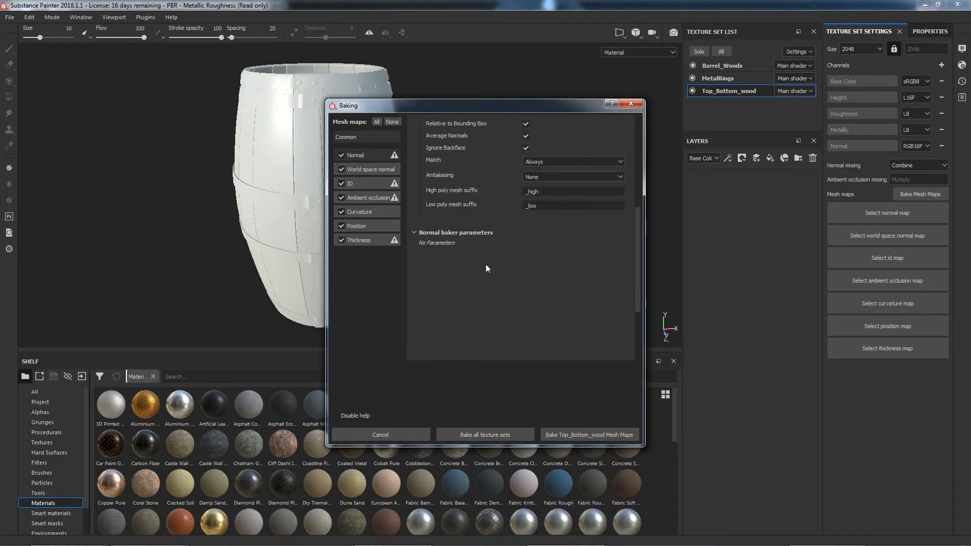
pyautogui.scroll(3, 485, 264)
pyautogui.click(355, 170)
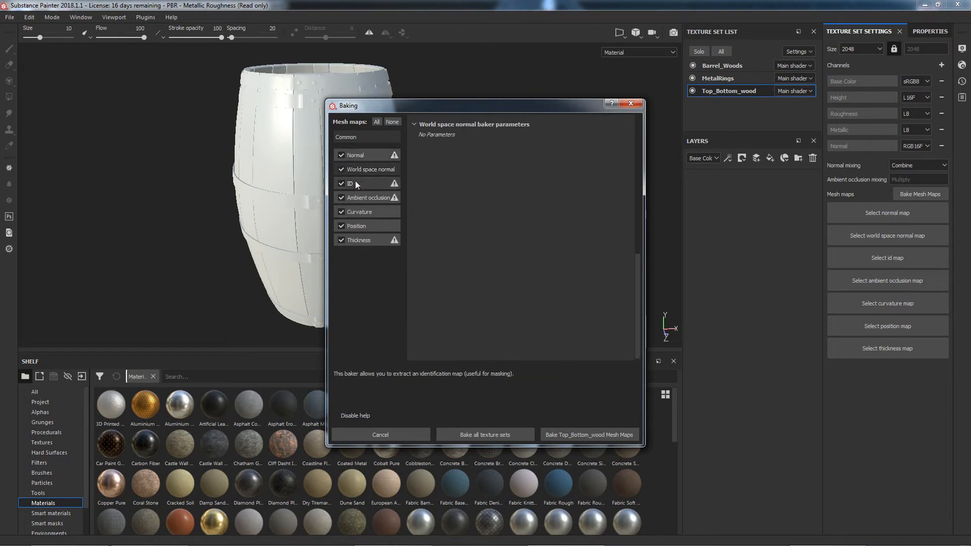
pyautogui.click(356, 183)
pyautogui.click(360, 198)
pyautogui.click(360, 213)
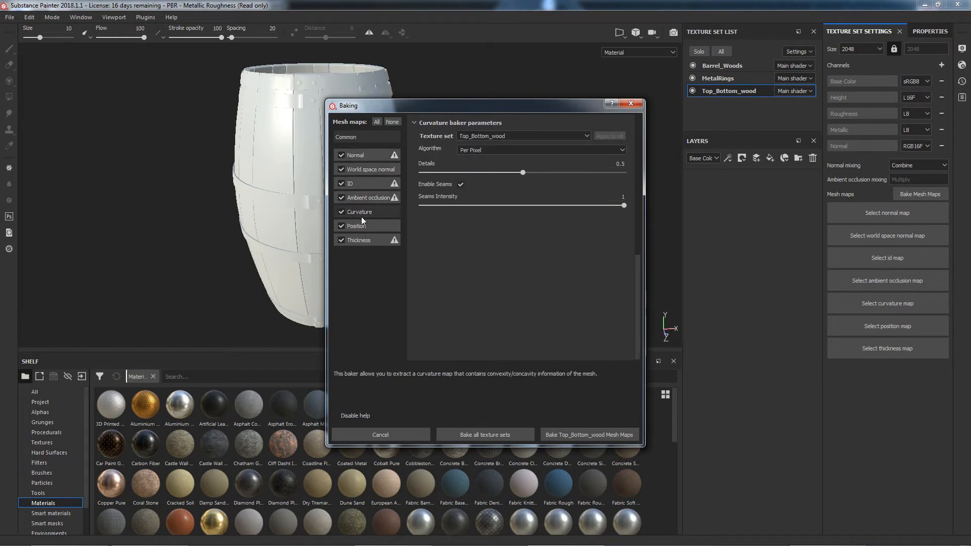
pyautogui.click(460, 184)
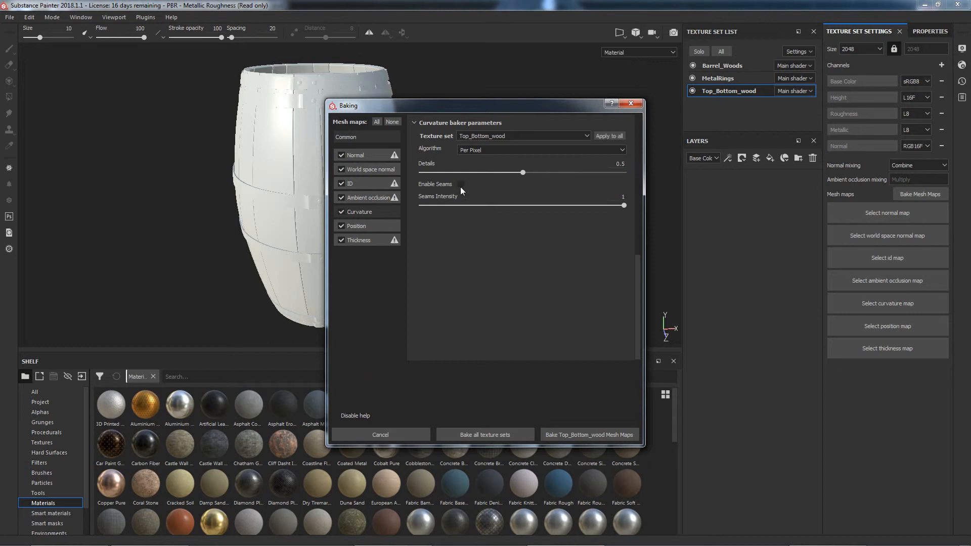
pyautogui.click(357, 240)
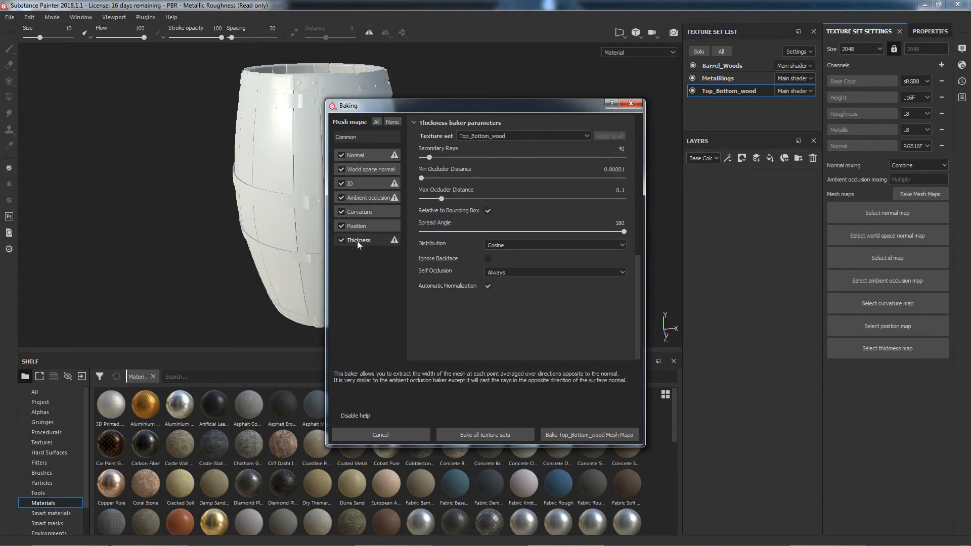
# Step: In the Position baker parameters, set the normalization scale to Full Scene and the axis to Y
pyautogui.click(359, 226)
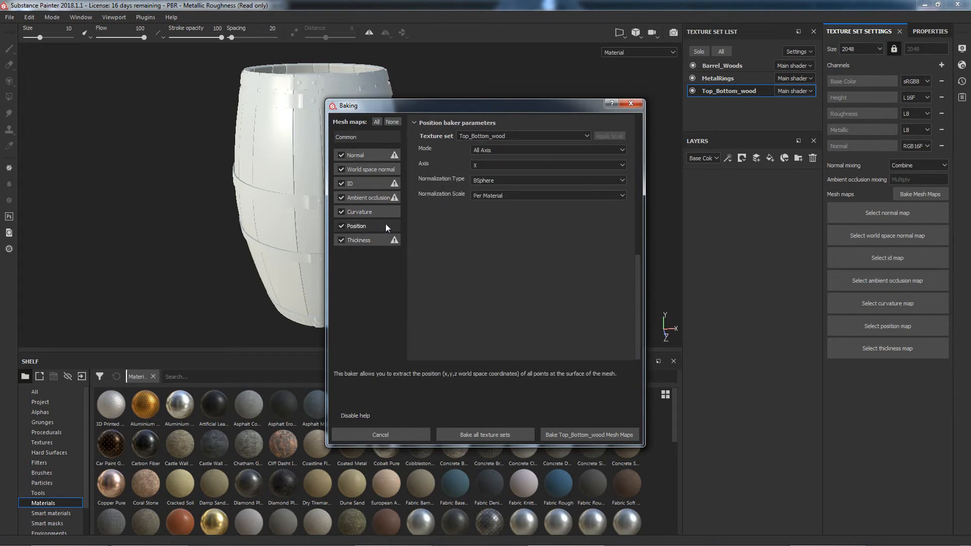
pyautogui.click(480, 195)
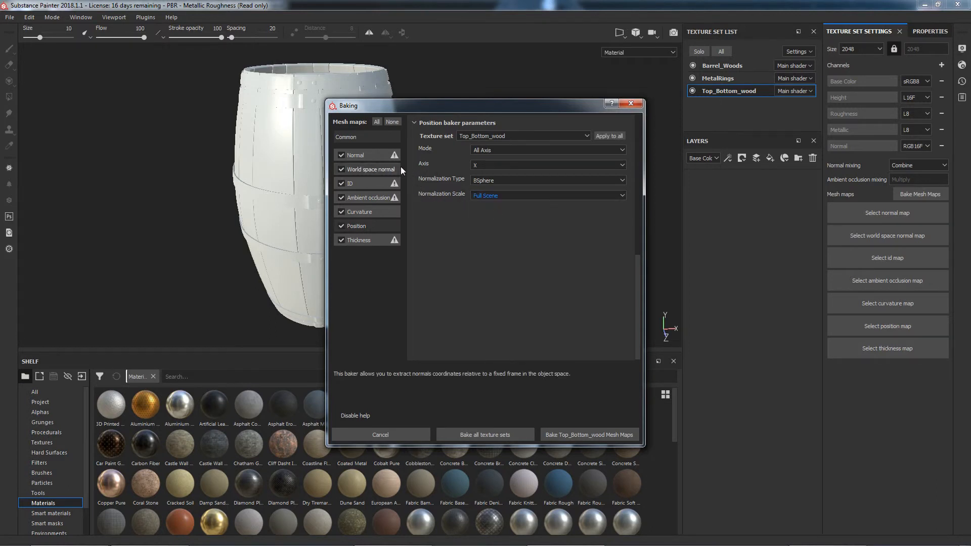
pyautogui.click(492, 166)
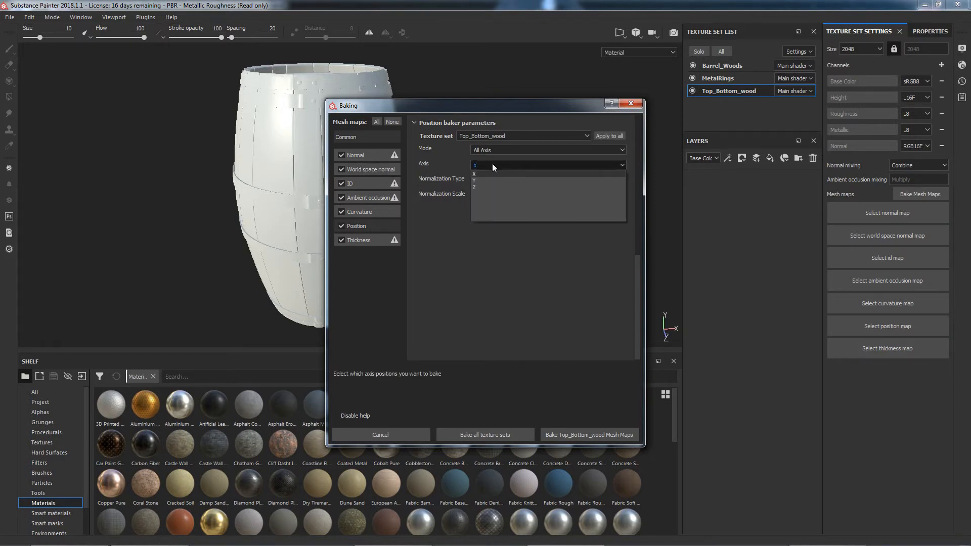
pyautogui.click(493, 180)
# Step: Move the baking dialog aside to view the barrel and bake the mesh maps for all texture sets
pyautogui.moveTo(544, 106); pyautogui.dragTo(452, 118)
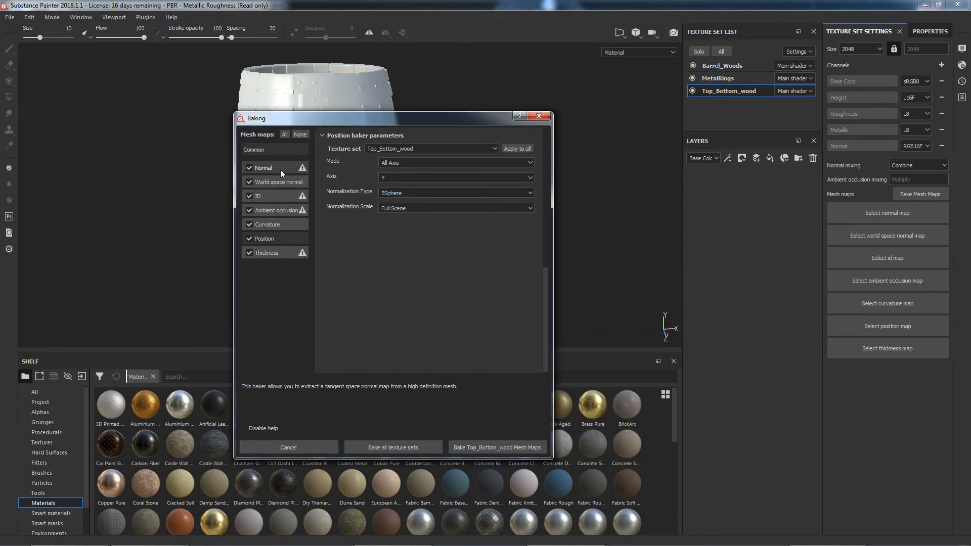
pyautogui.moveTo(366, 115); pyautogui.dragTo(567, 126)
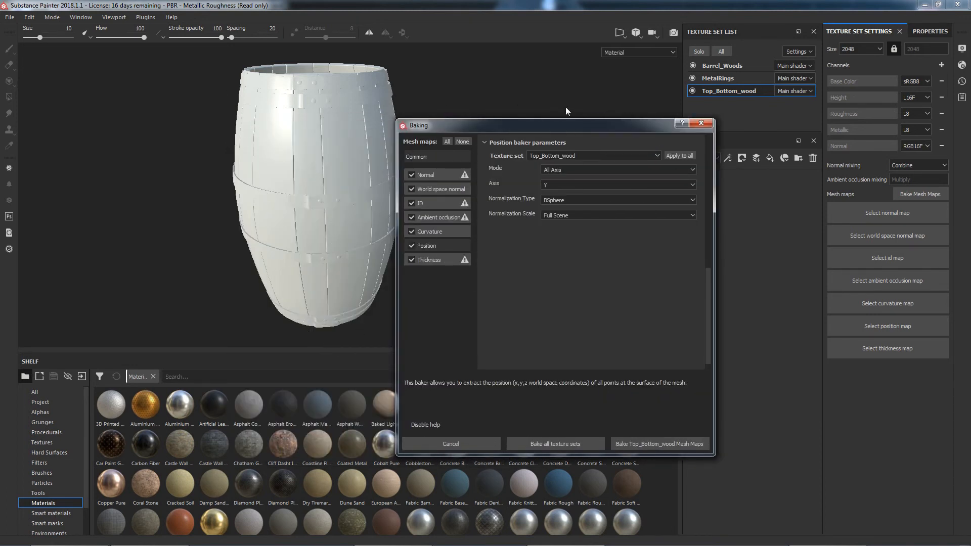
pyautogui.moveTo(565, 124); pyautogui.dragTo(418, 120)
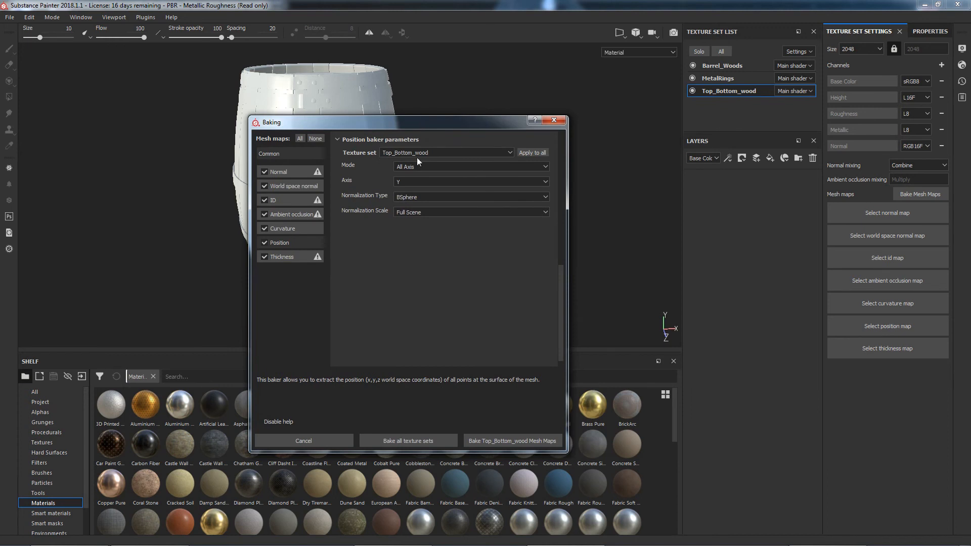
pyautogui.click(420, 440)
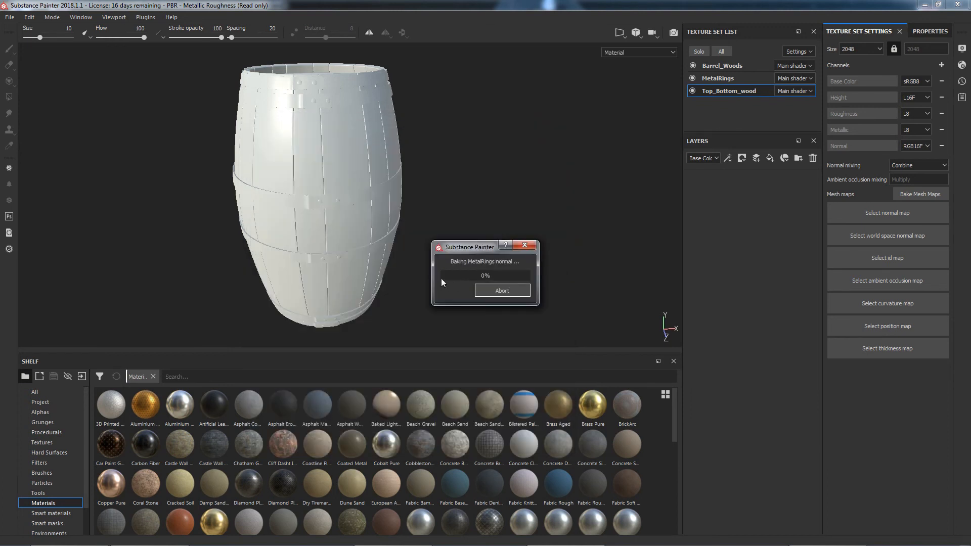